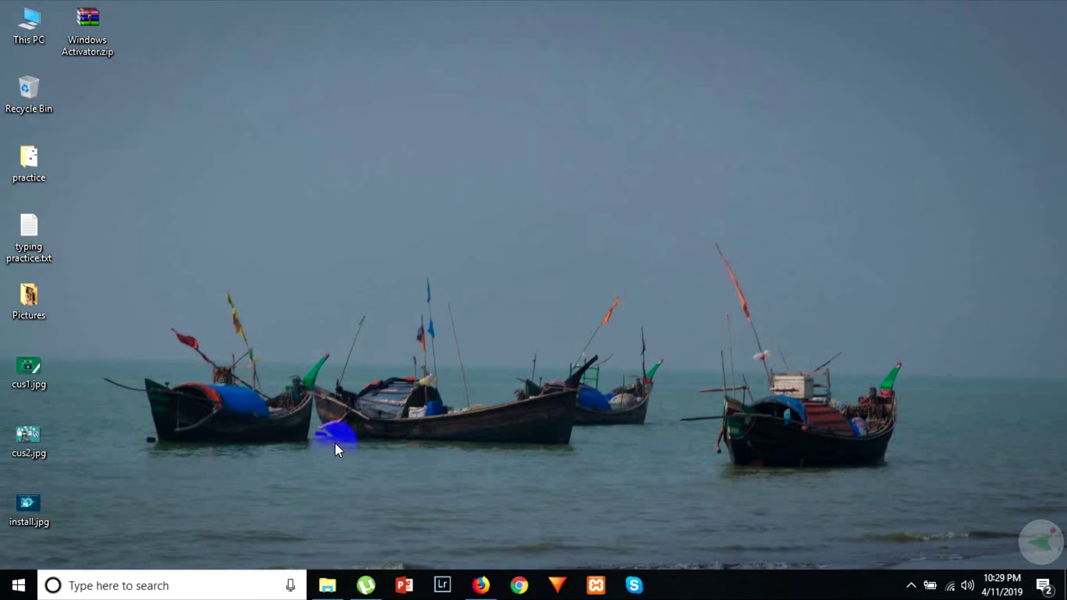
Open the Virus & threat protection settings in Windows Defender Security Center.
click(98, 585)
text(windo)
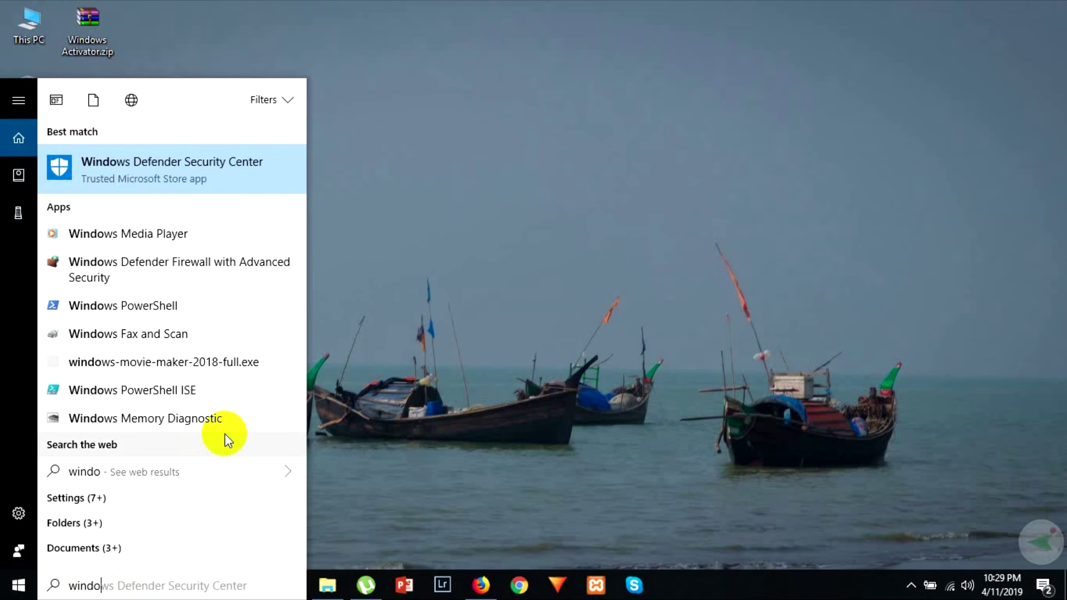
click(220, 168)
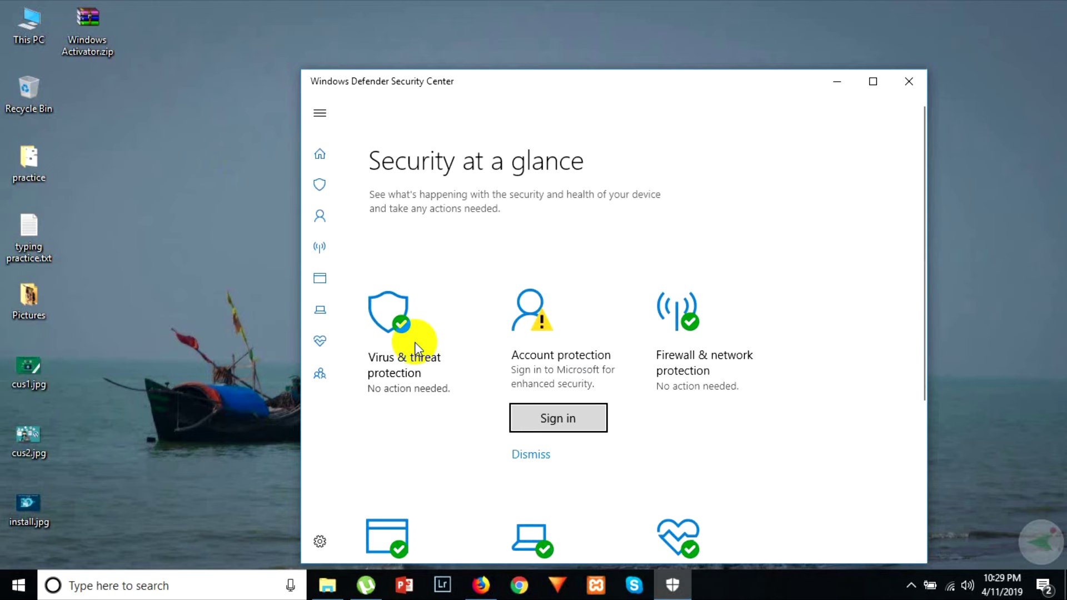
click(414, 343)
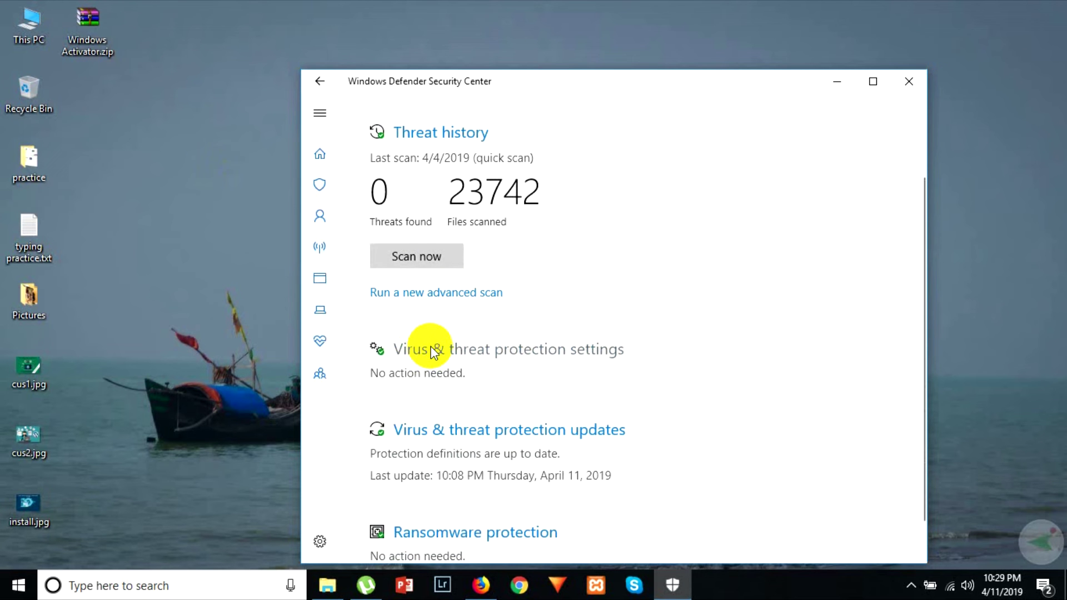
click(505, 351)
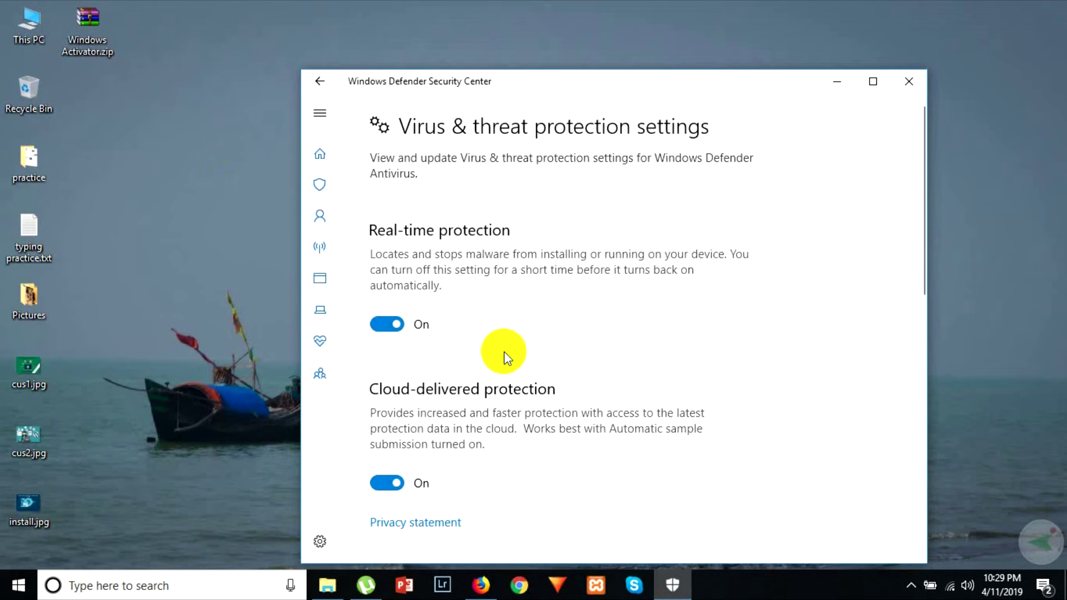
Switch off real-time protection, cloud-delivered protection and automatic sample submission.
click(388, 325)
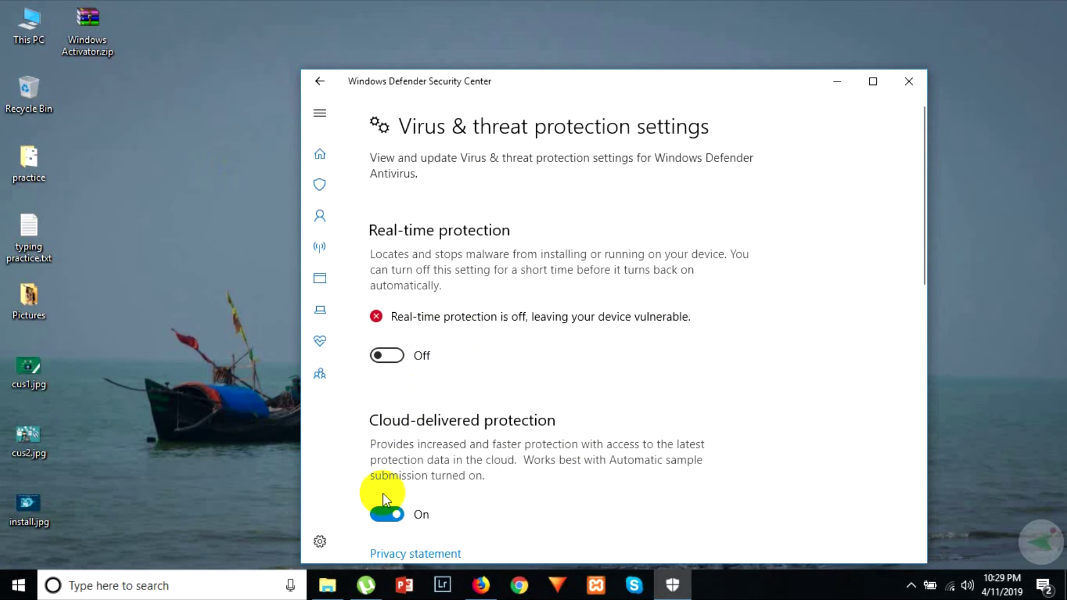
click(386, 515)
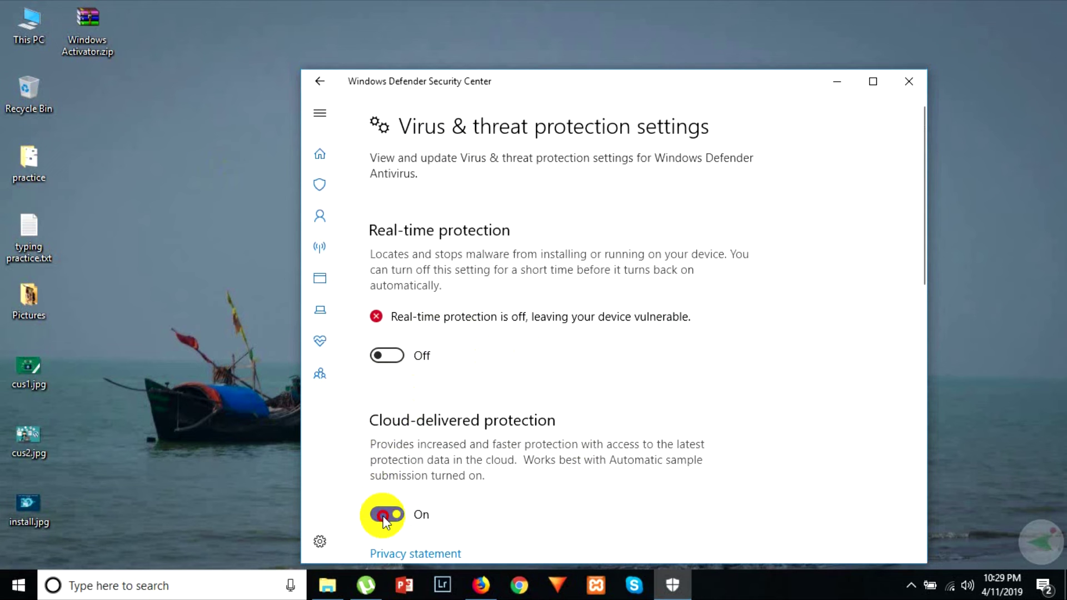
click(386, 513)
scroll(479, 399, down, 2)
scroll(479, 398, down, 4)
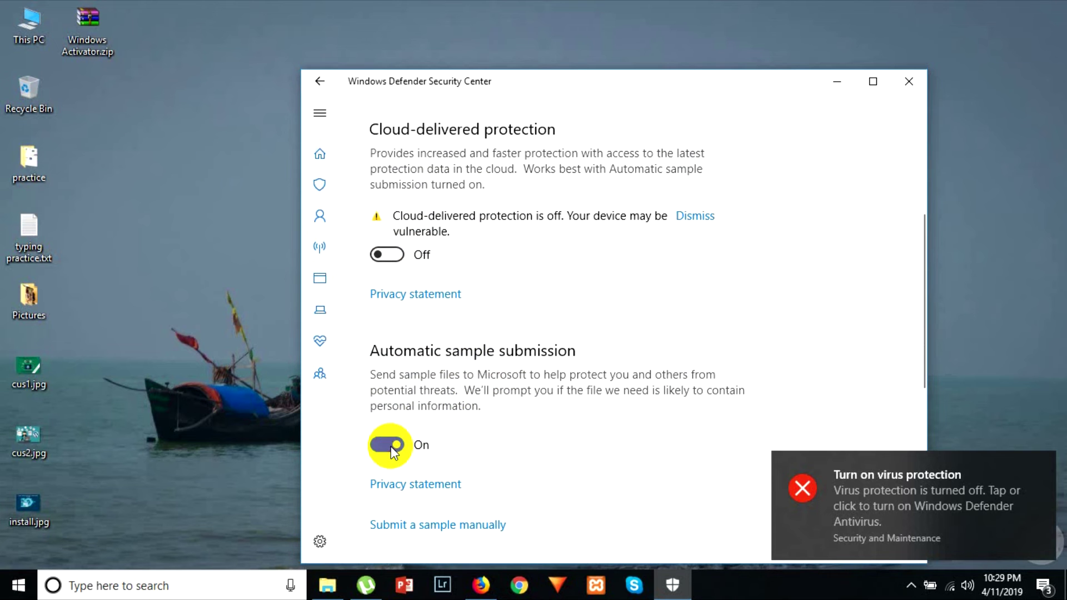
click(387, 445)
click(387, 445)
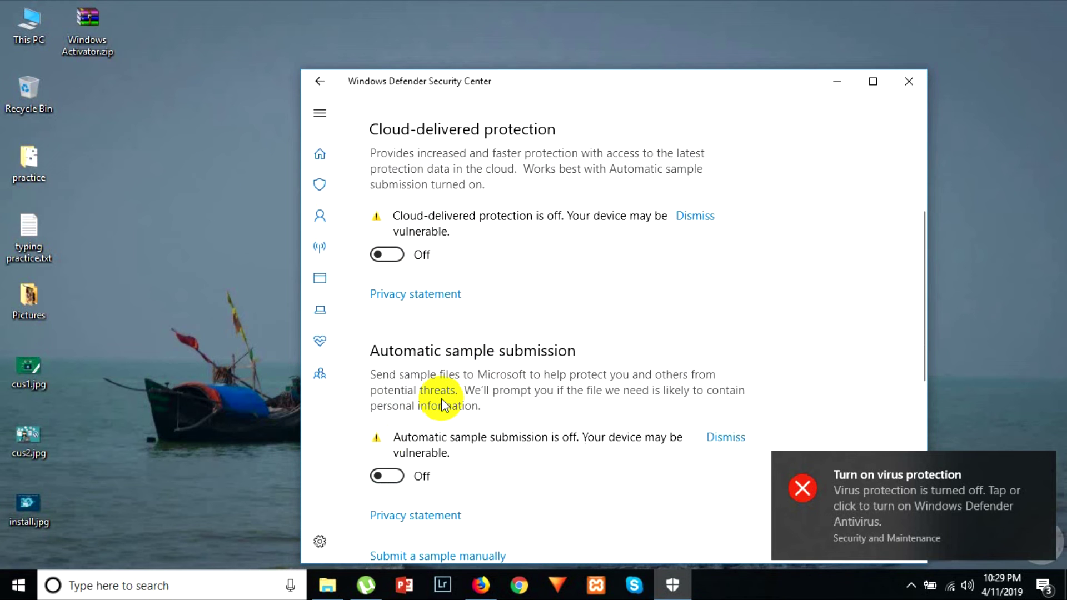
click(909, 81)
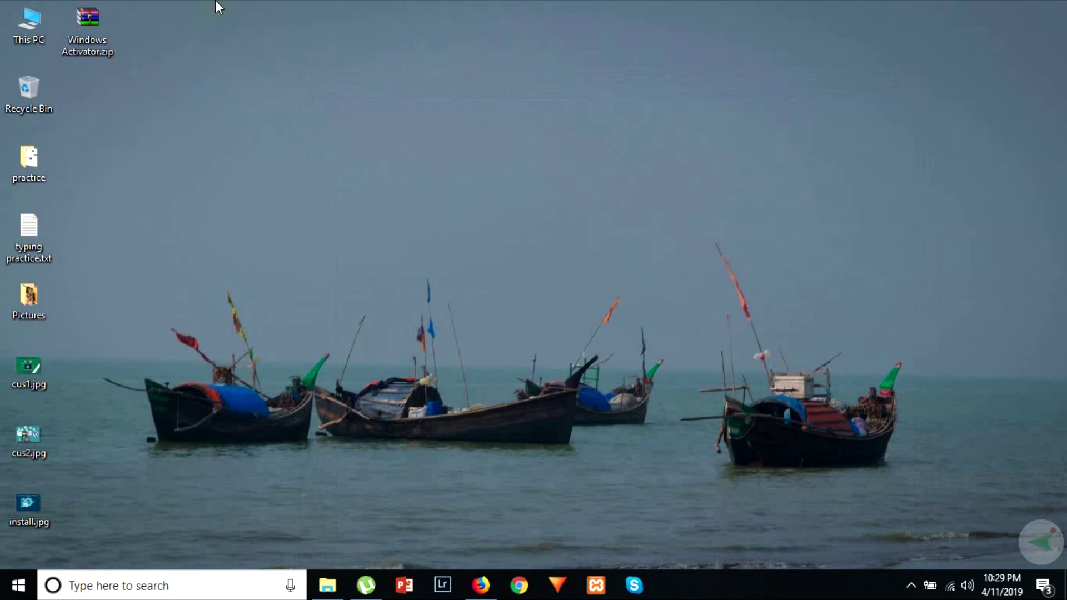
double_click(29, 25)
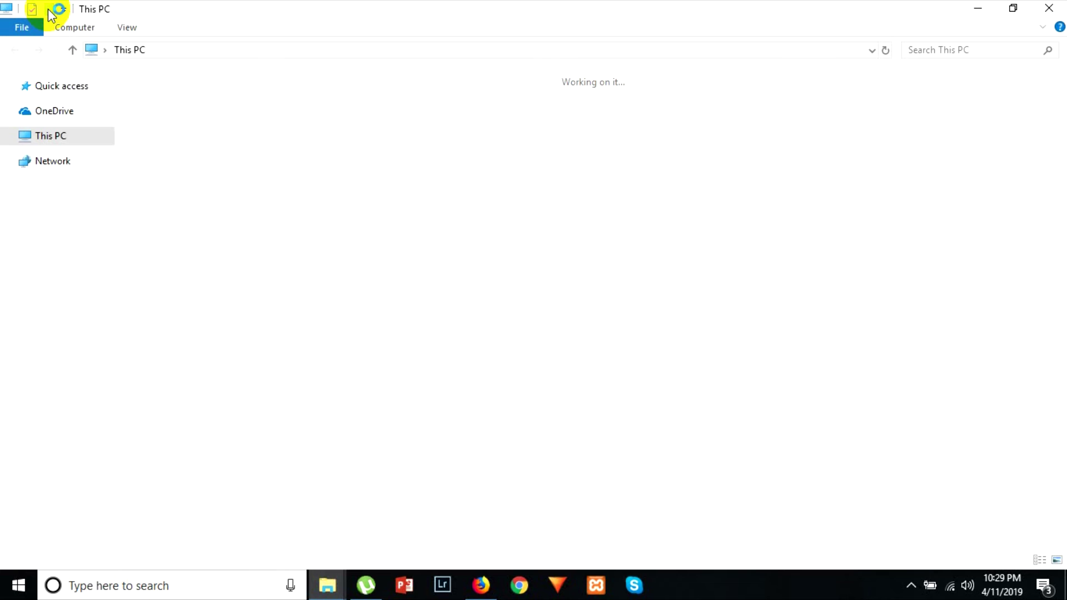
right_click(462, 275)
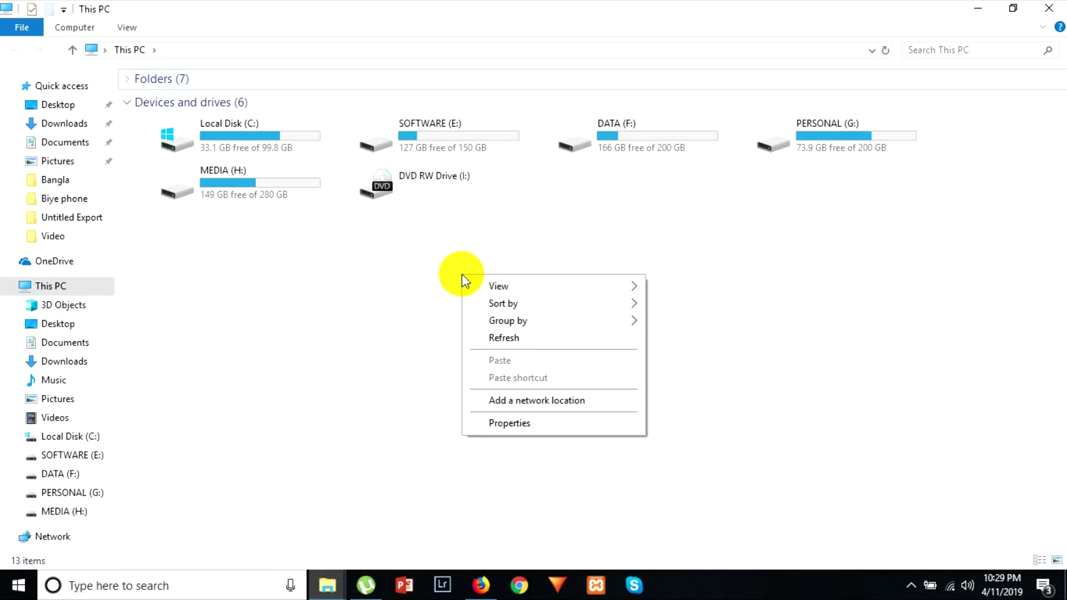
click(531, 423)
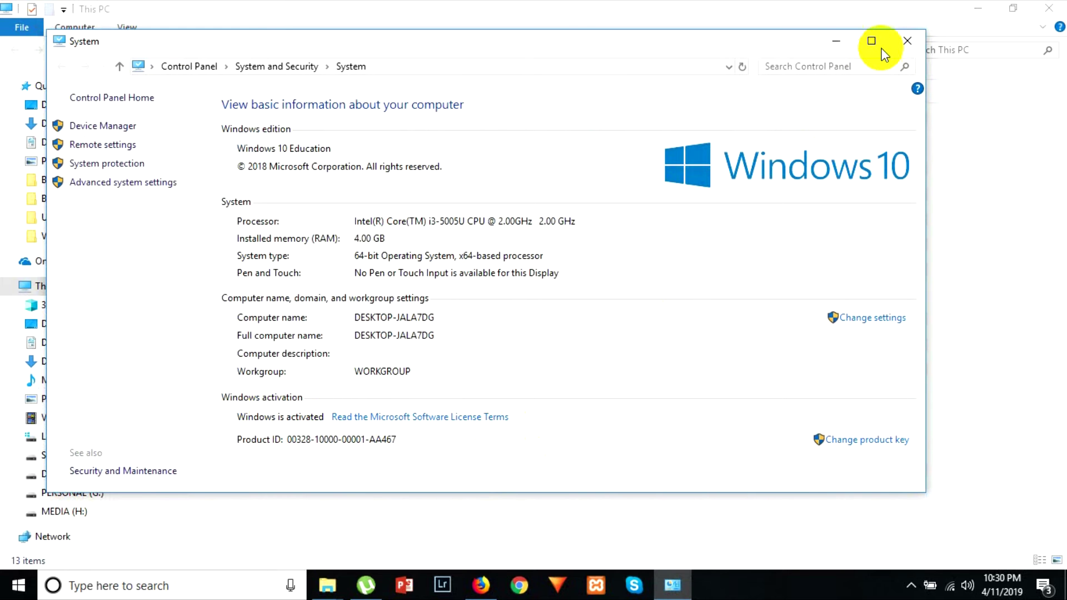
click(907, 41)
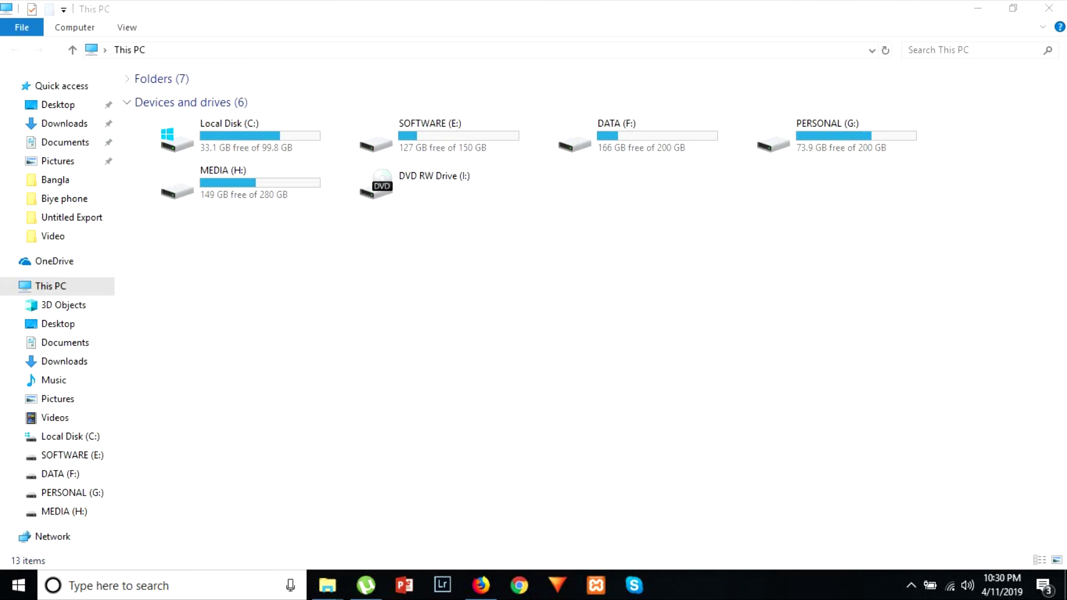
click(1044, 8)
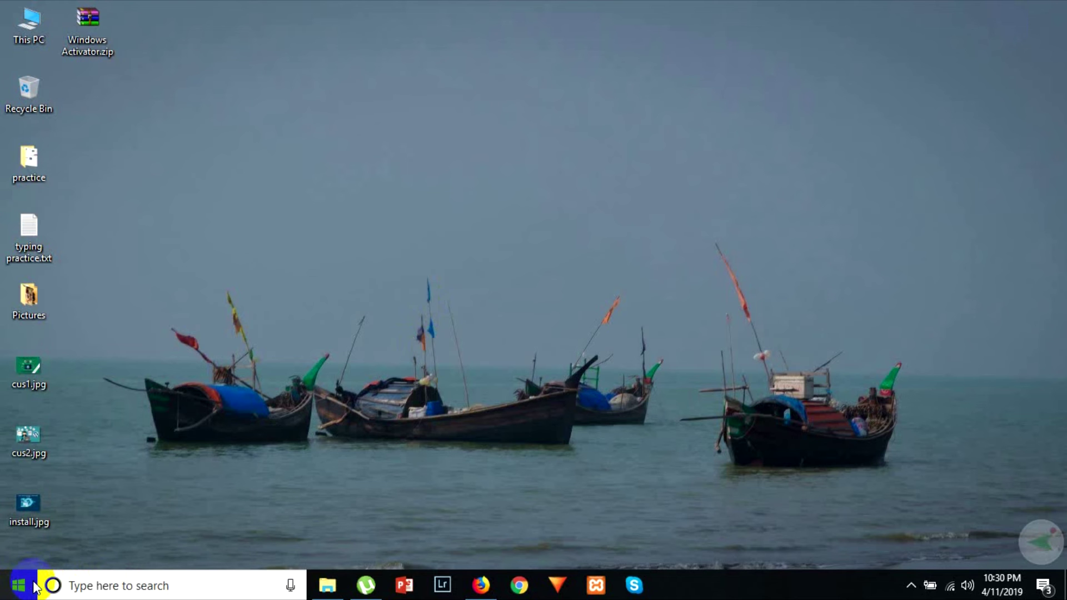
Run slmgr.vbs -upk in an admin PowerShell and dismiss the key-uninstalled confirmation.
right_click(19, 586)
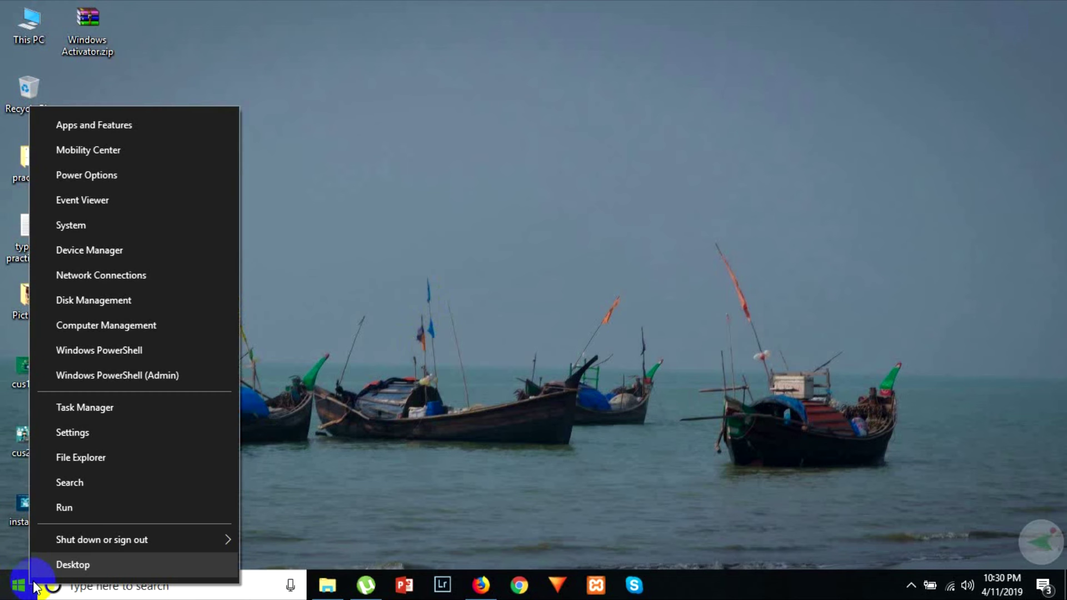
click(133, 377)
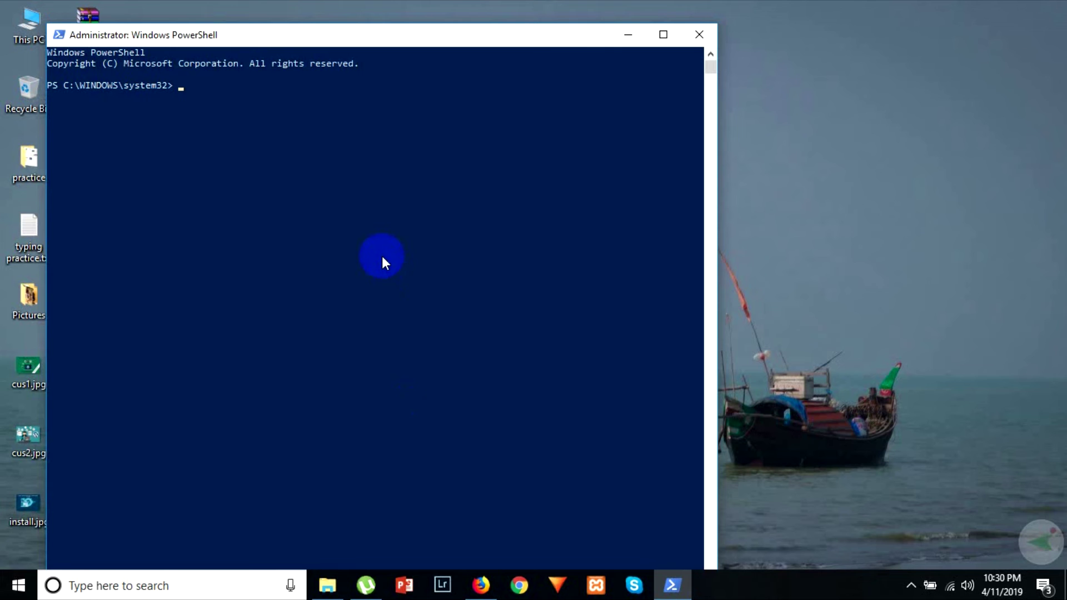
text(sl)
text(g)
text(.)
text(vbs )
text( pk)
key(Return)
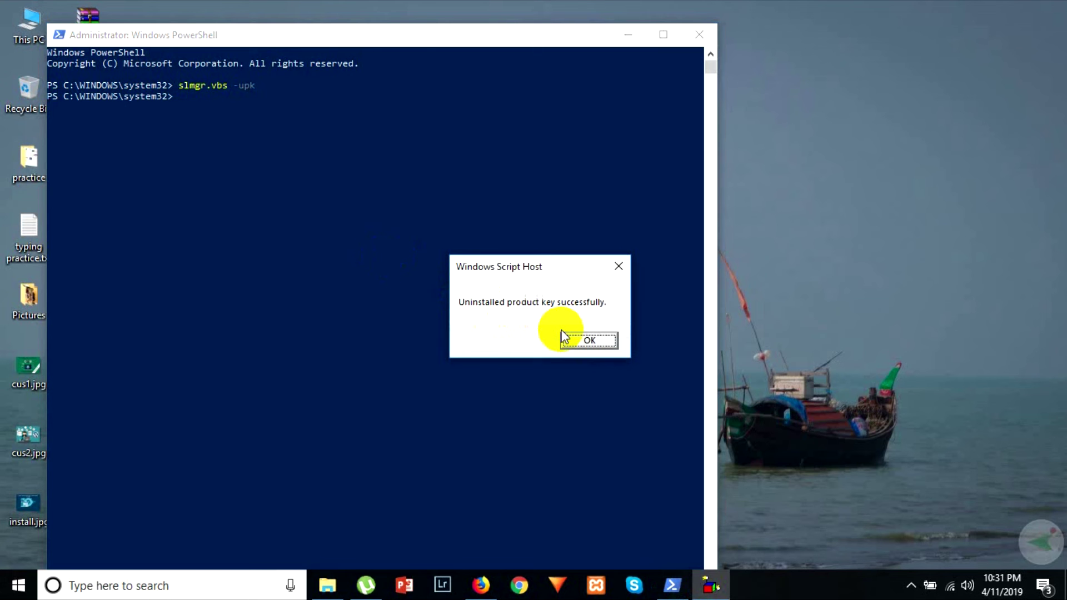
click(588, 339)
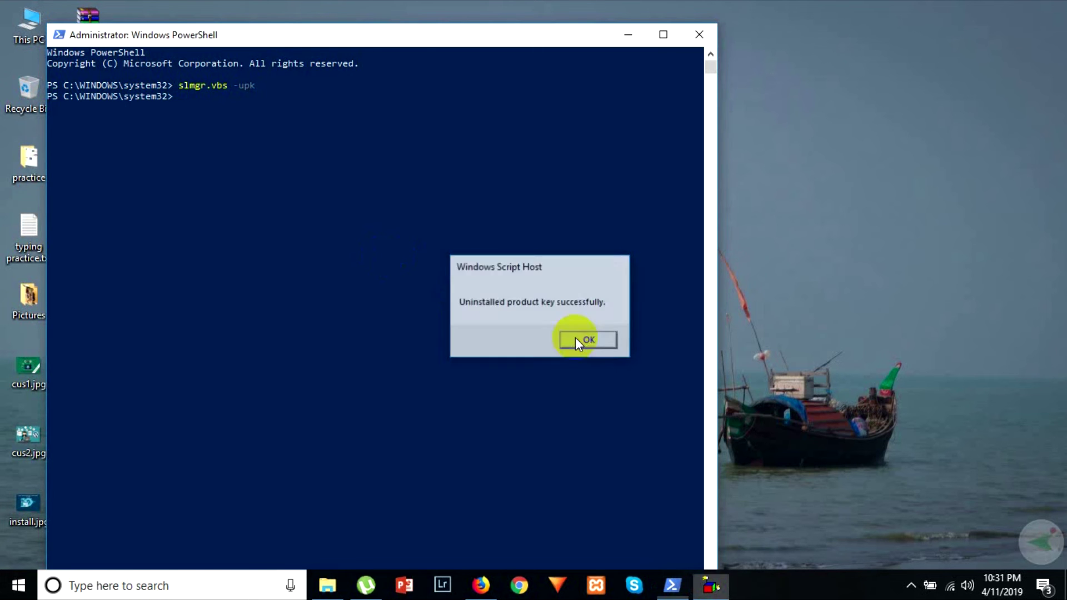
Close PowerShell and open Windows Activator.zip in WinRAR, dismissing the license notice.
click(698, 35)
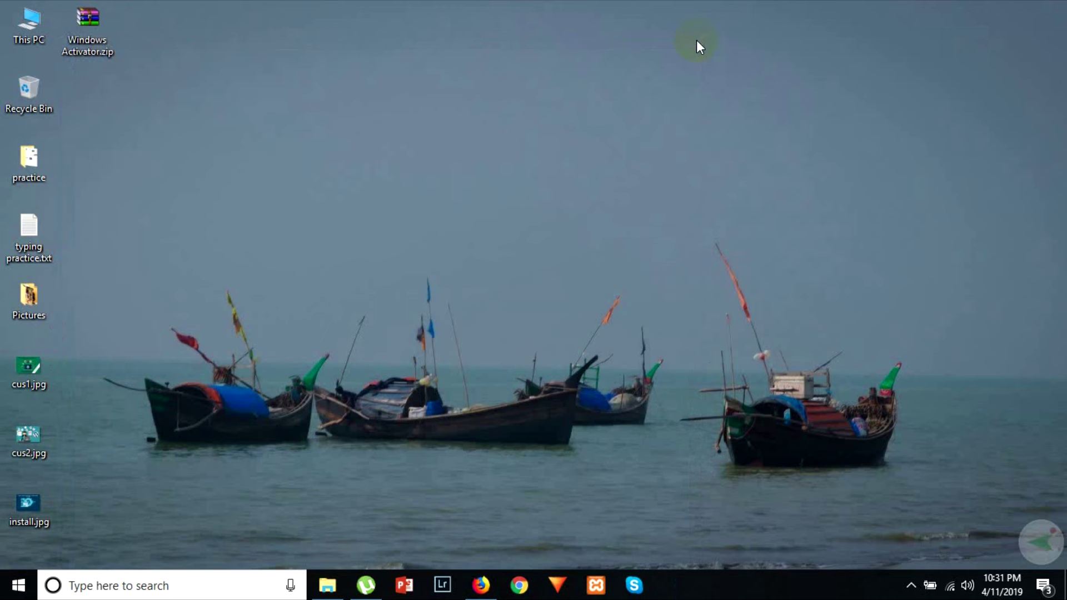
double_click(106, 31)
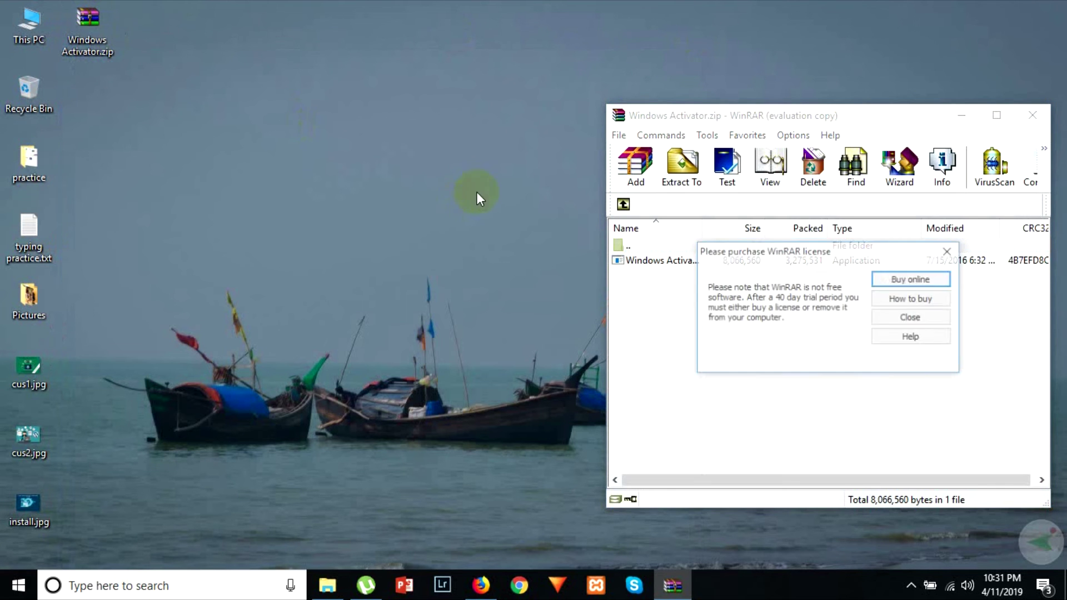
click(910, 317)
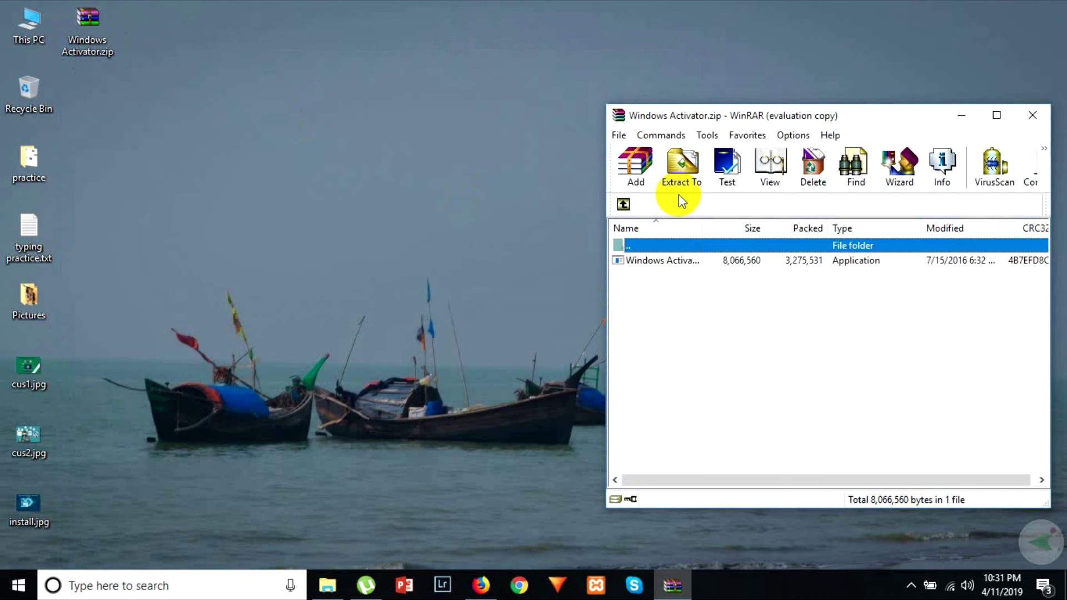
click(681, 167)
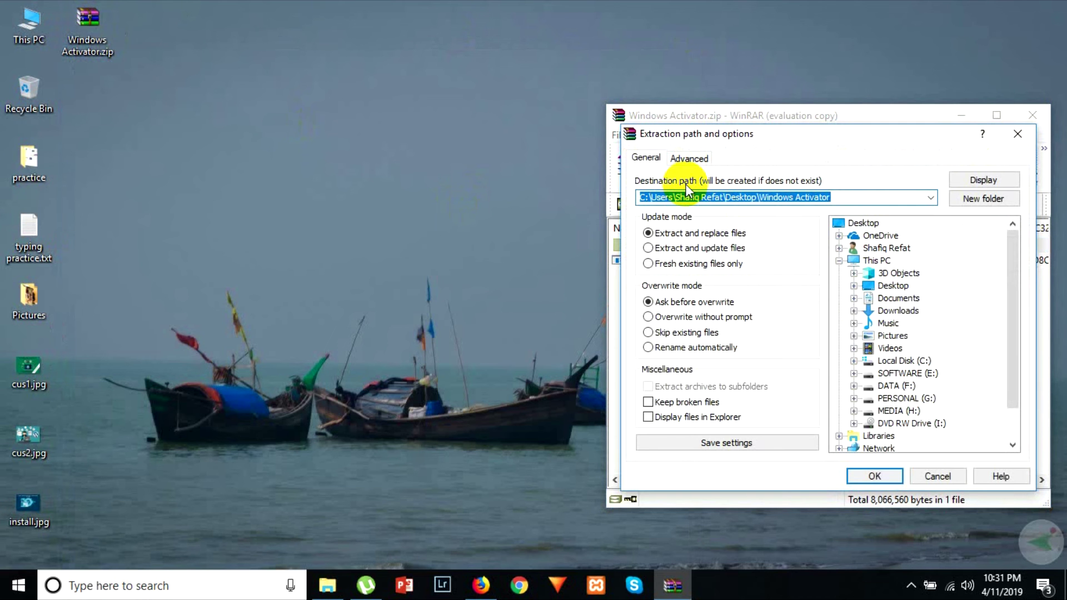
click(874, 476)
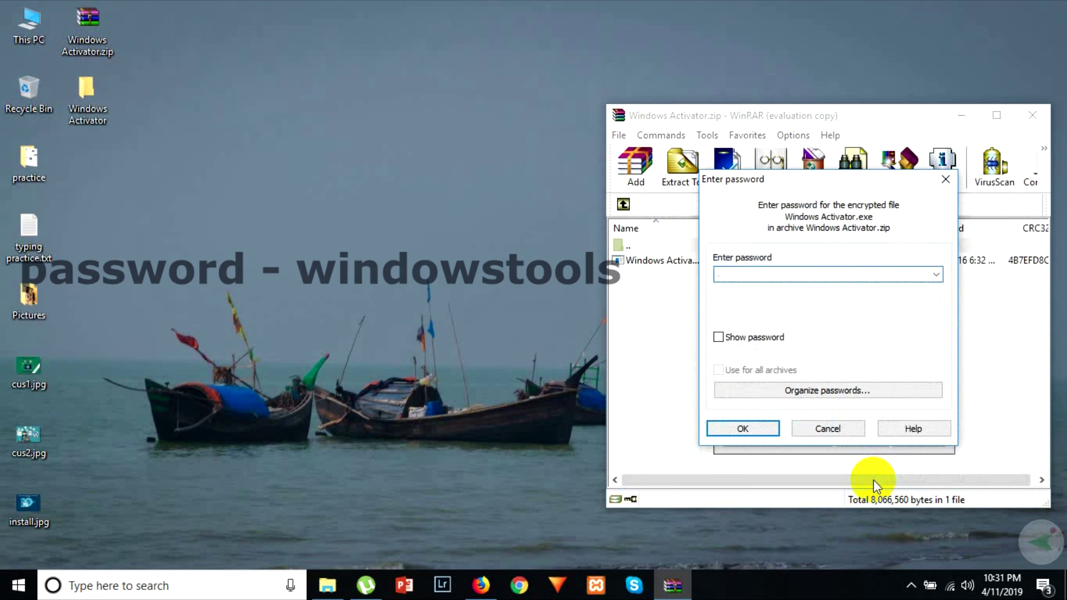
text(windows)
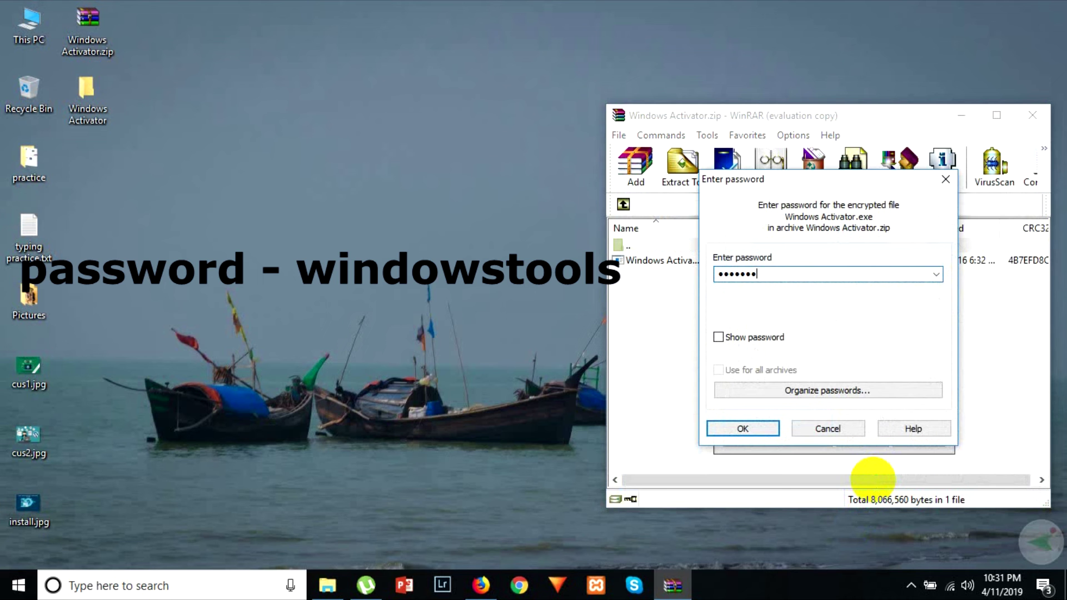
text(tools)
click(718, 337)
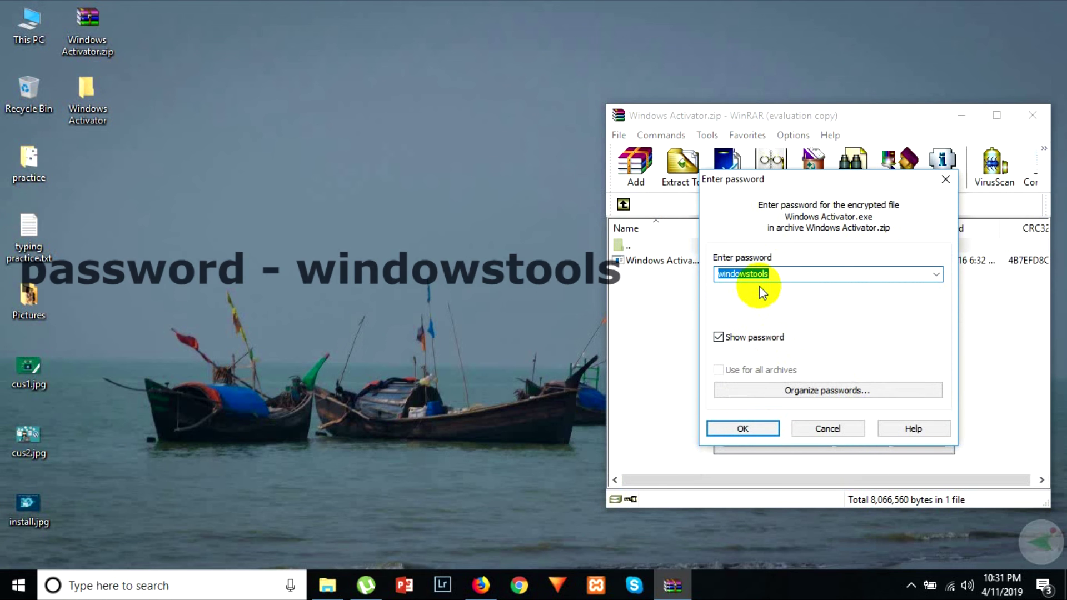
click(742, 428)
click(1033, 115)
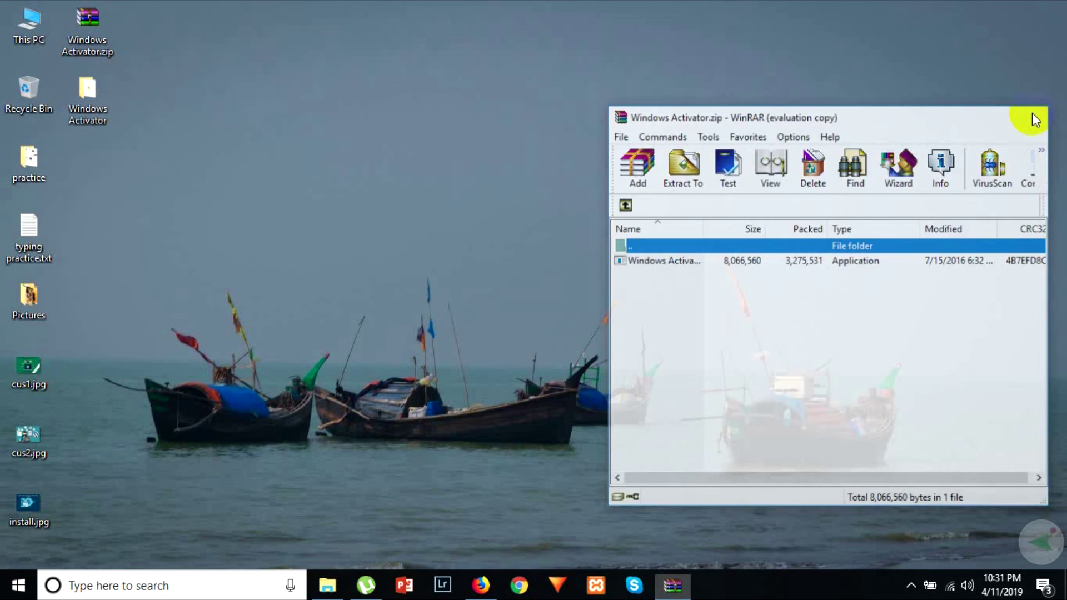
Open the desktop Windows Activator folder and launch Windows Activator.exe.
double_click(86, 95)
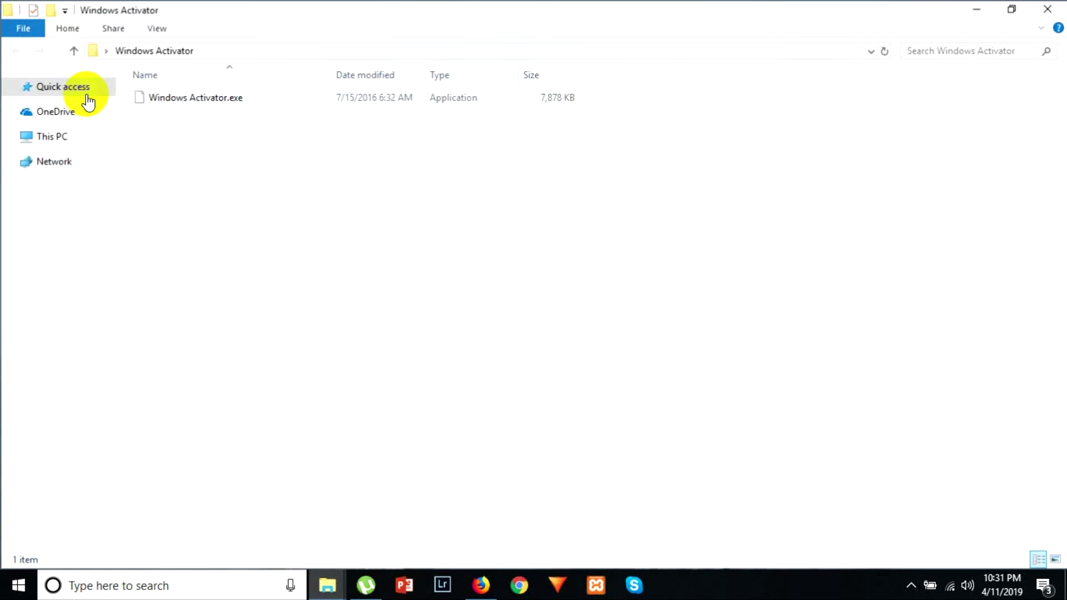
mouse_move(196, 98)
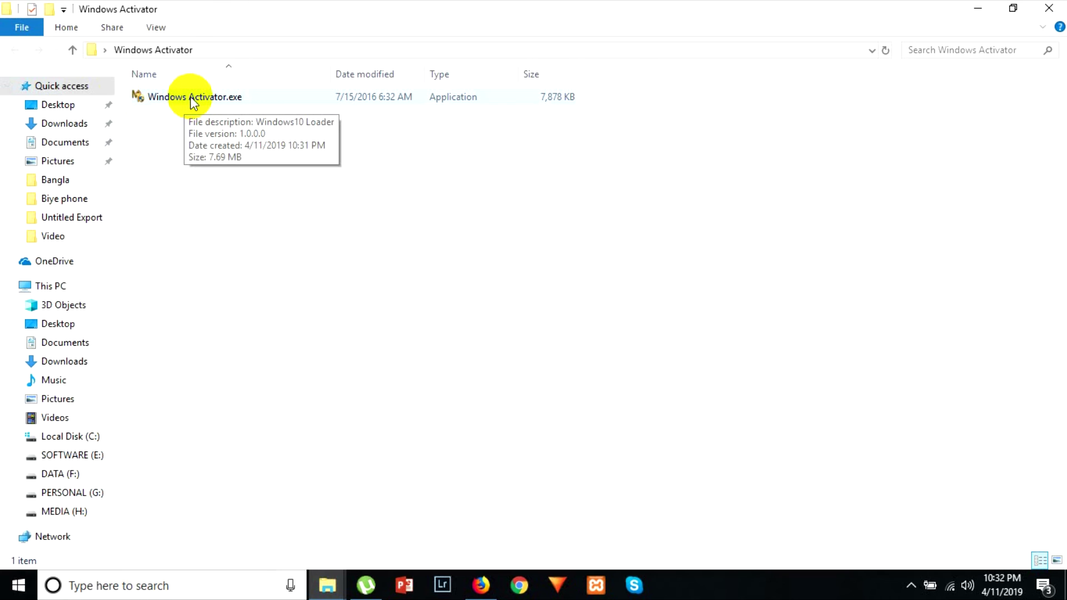
click(190, 98)
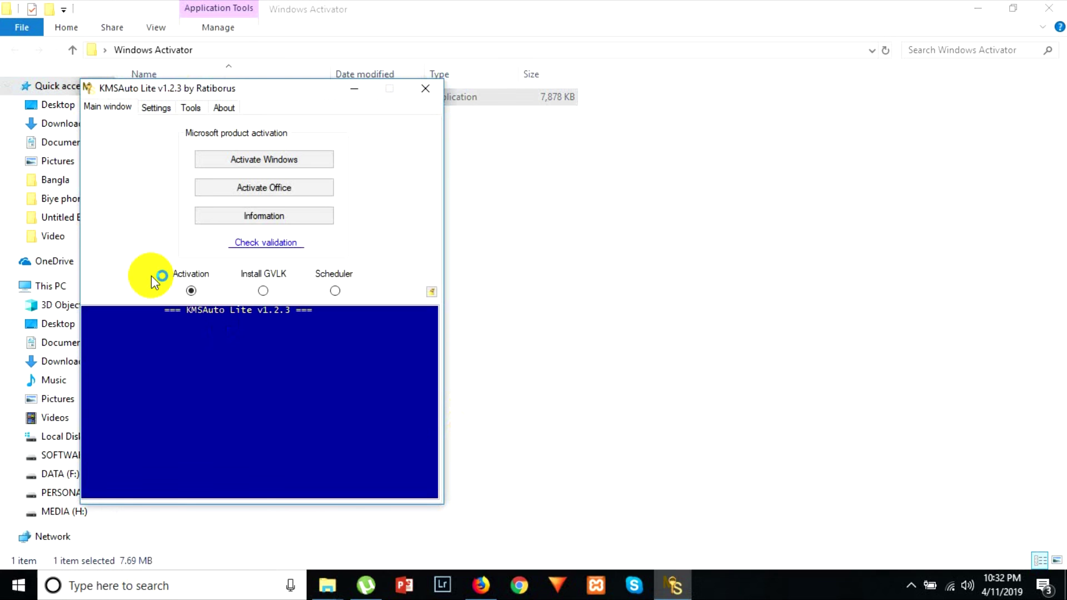
Install the GVLK Windows keys, then return to the Activation options.
click(263, 290)
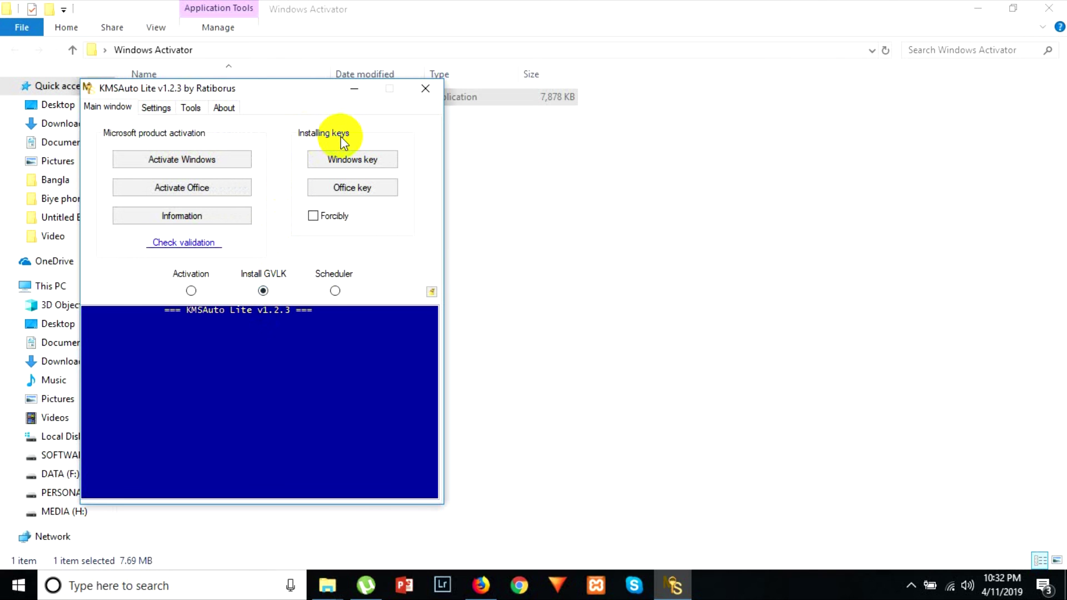
click(366, 161)
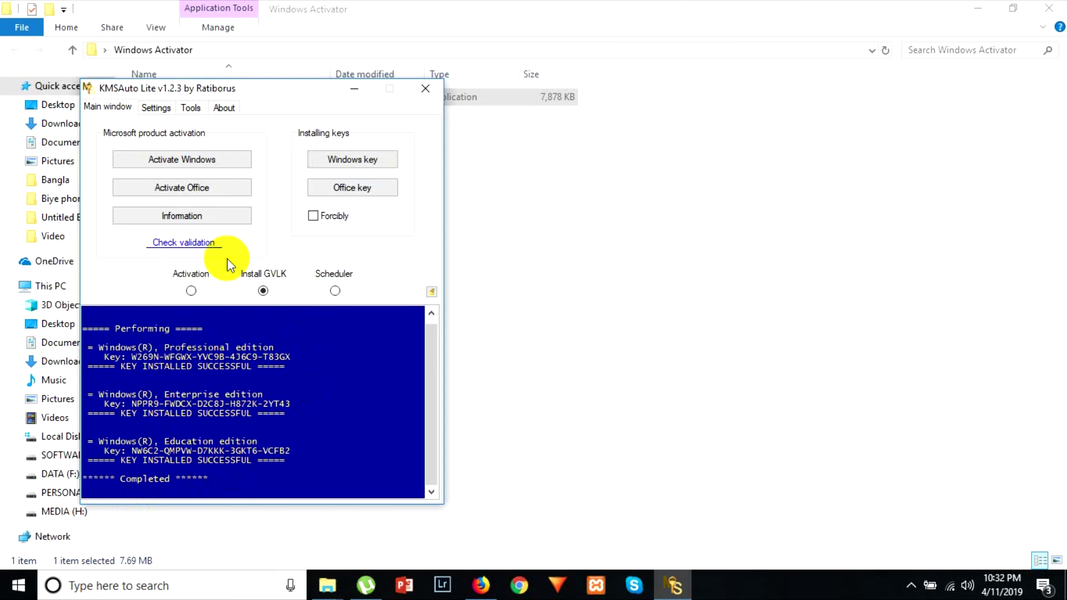
click(191, 290)
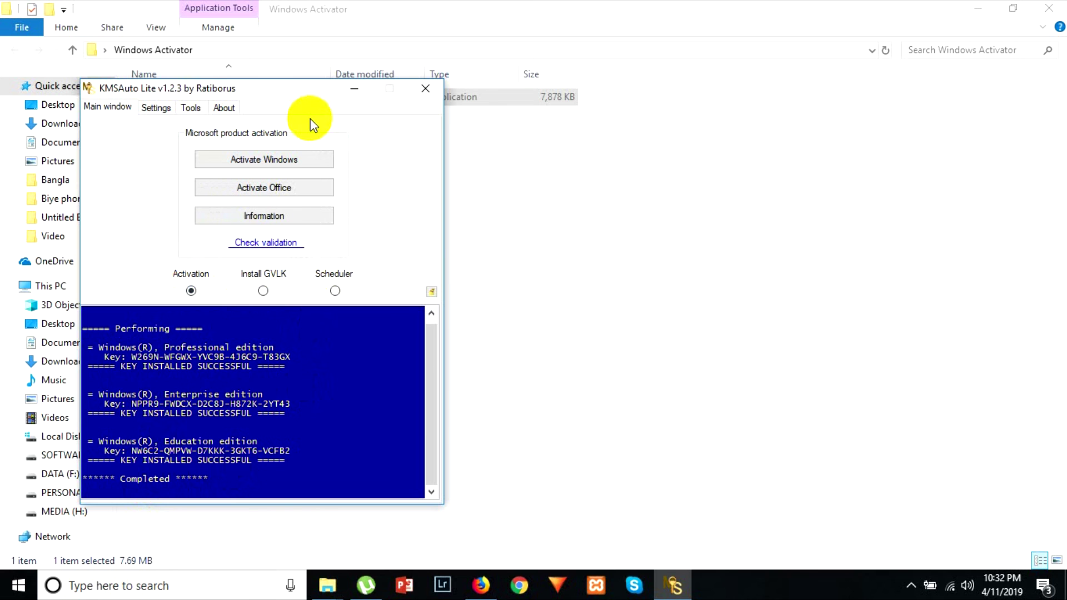
Activate Windows 10 Education, then close the KMSAuto Lite window.
click(289, 161)
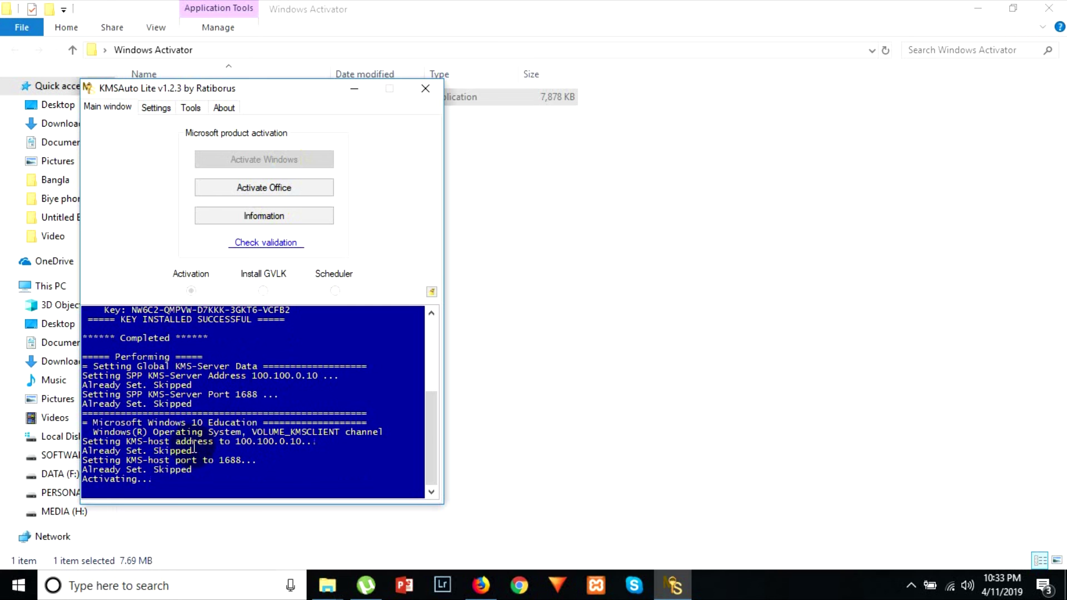
click(130, 496)
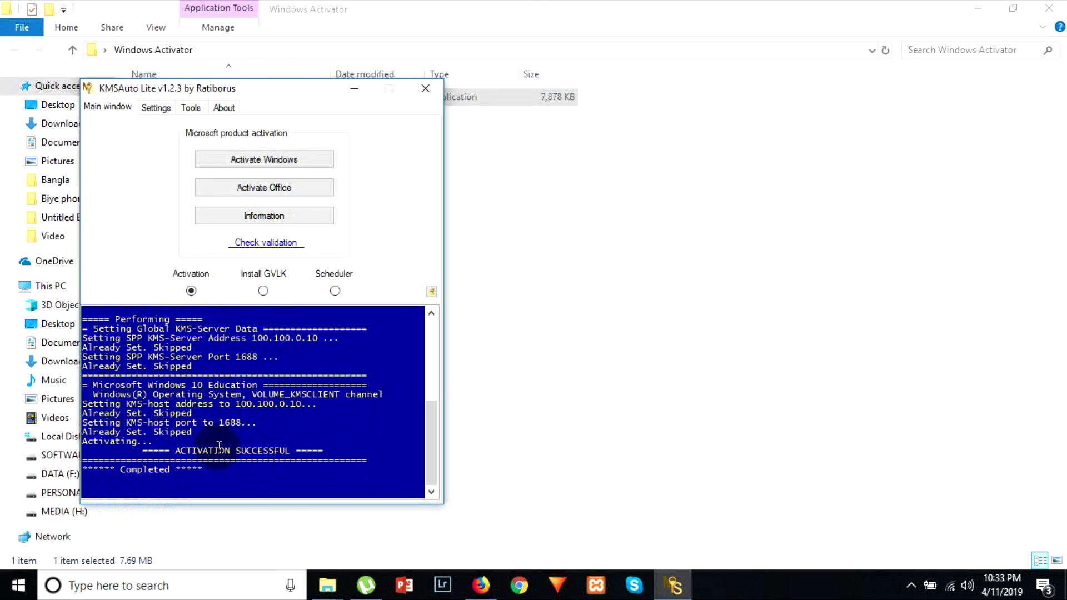
click(427, 90)
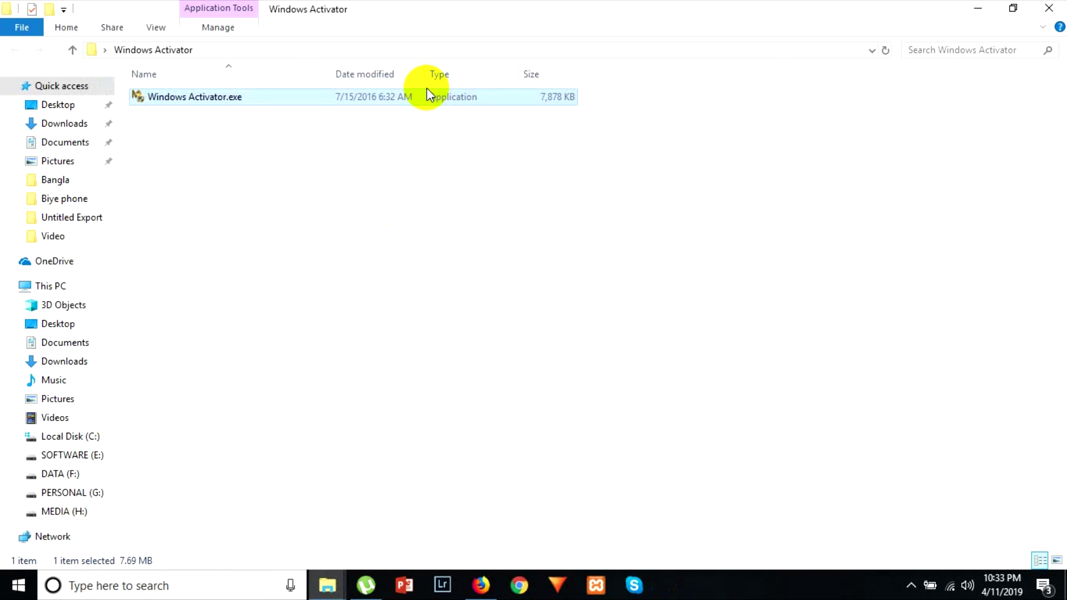
Close the Windows Activator folder window and bring up the Start menu.
click(1048, 9)
key(super)
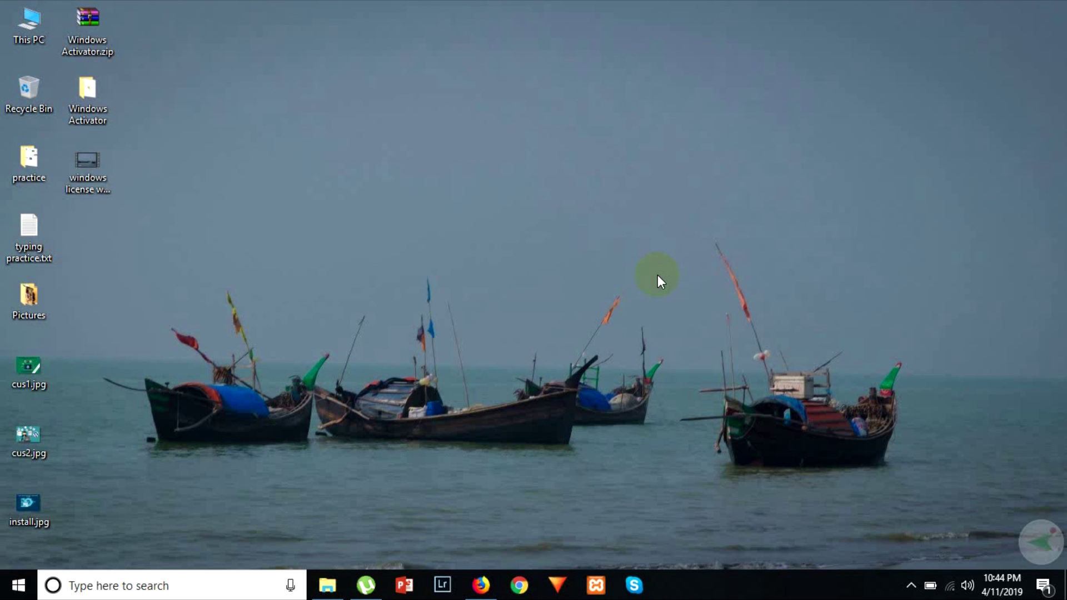
Search for 'windows' and launch Windows Defender Security Center from the results.
click(146, 585)
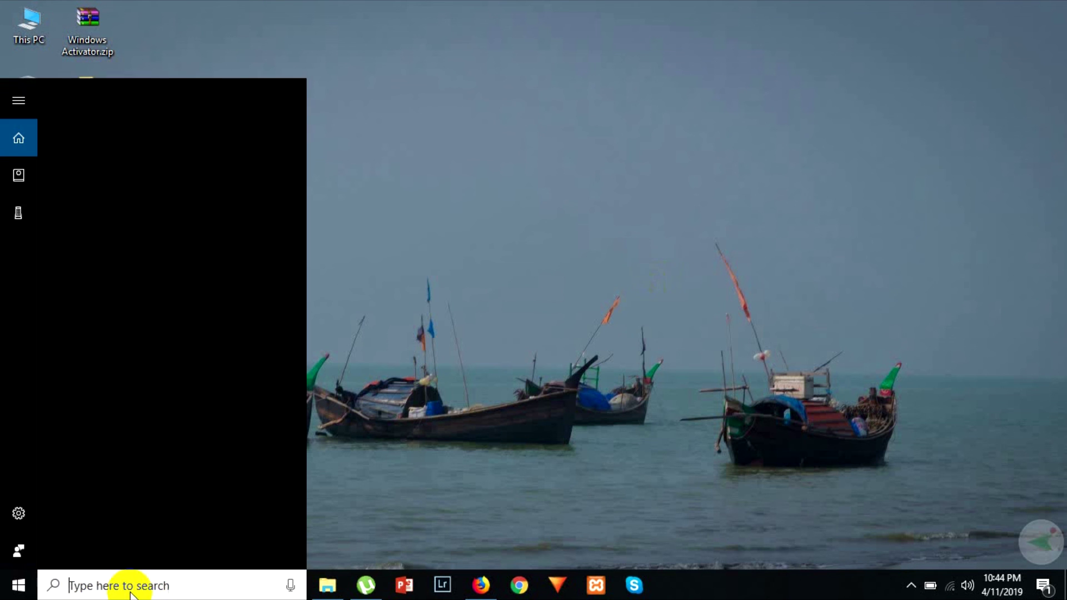
text(w)
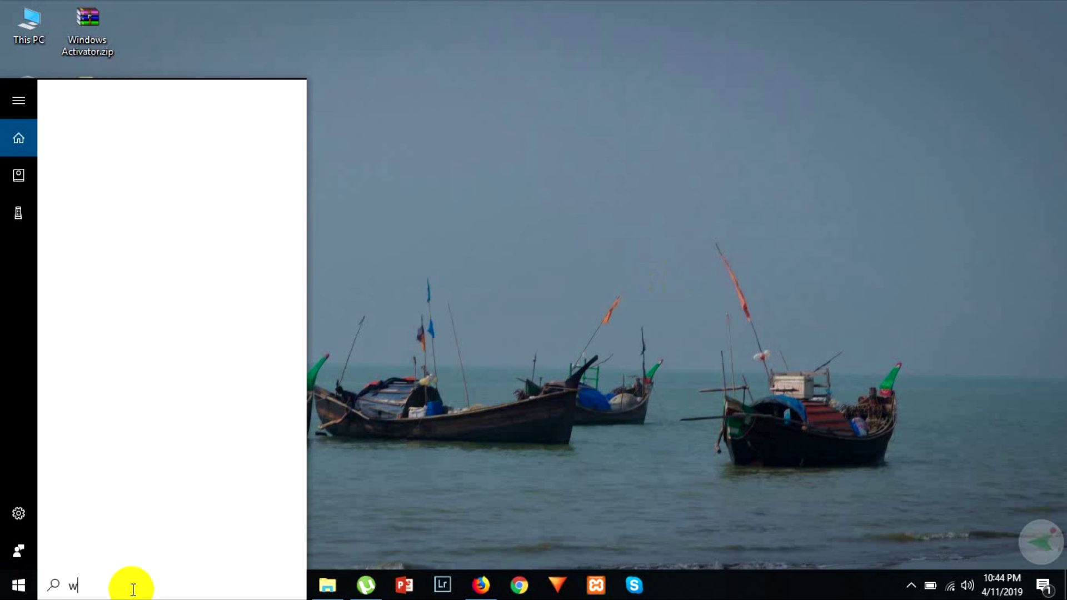
text(indows)
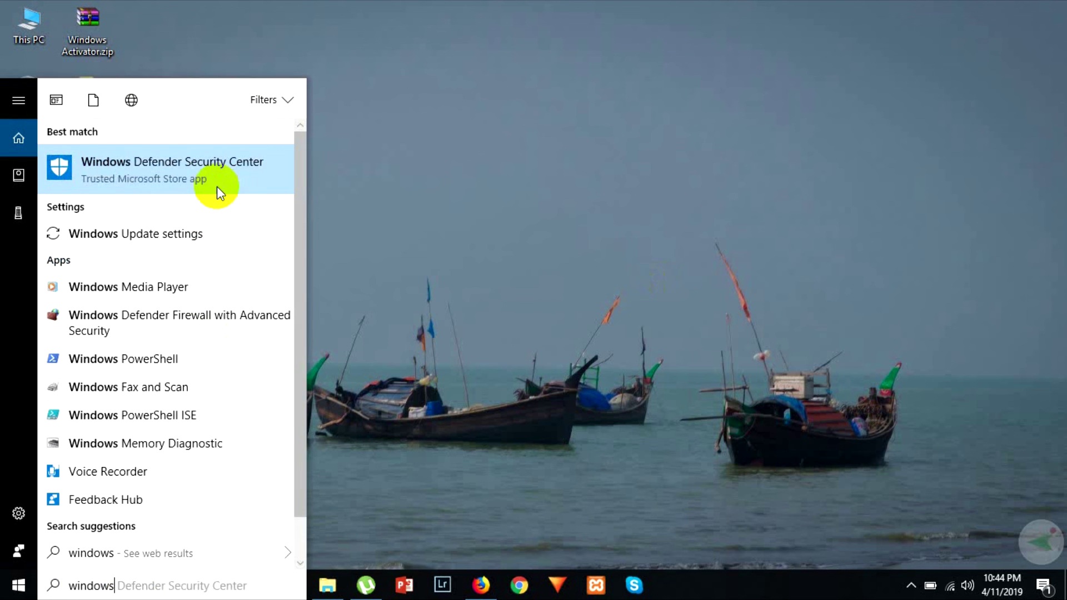
click(217, 185)
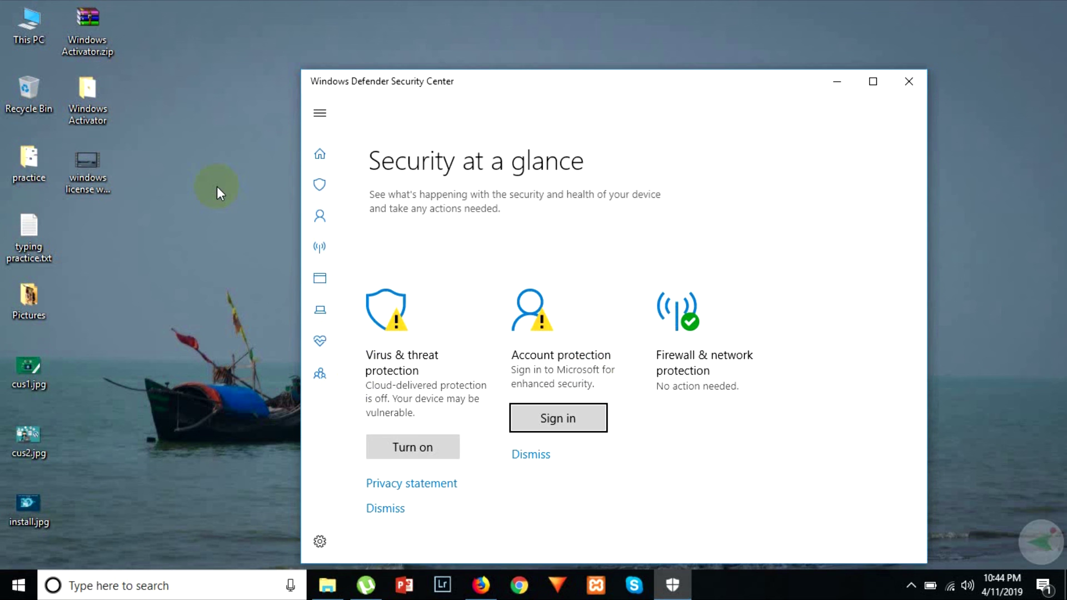
Turn cloud-delivered protection and automatic sample submission back on, then close Defender.
click(409, 373)
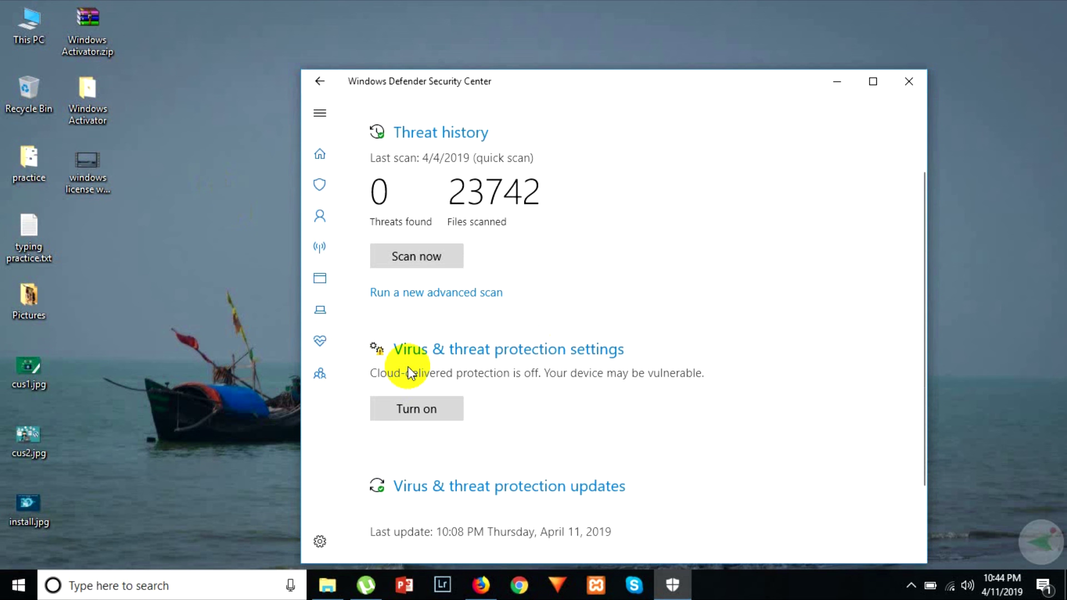
click(448, 350)
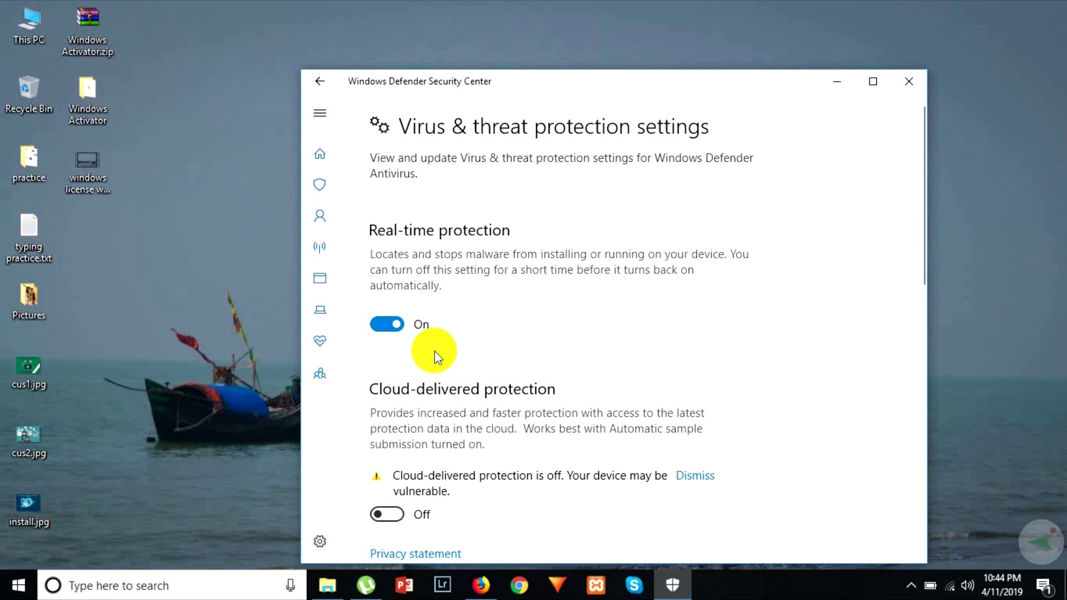
scroll(449, 354, down, 1)
click(385, 458)
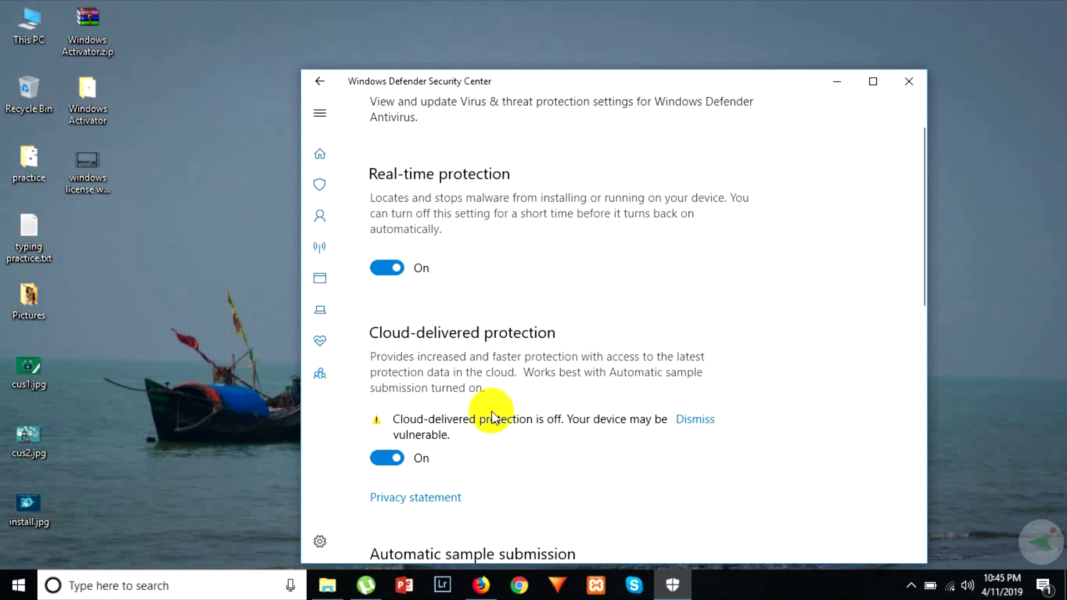
scroll(498, 414, down, 1)
scroll(476, 401, down, 2)
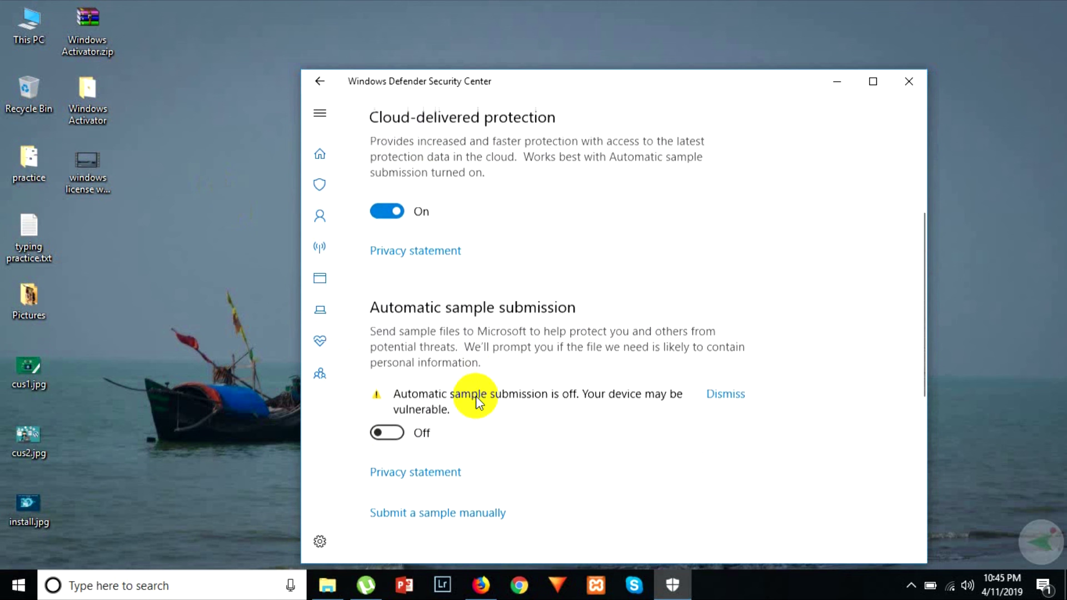
click(386, 435)
click(387, 434)
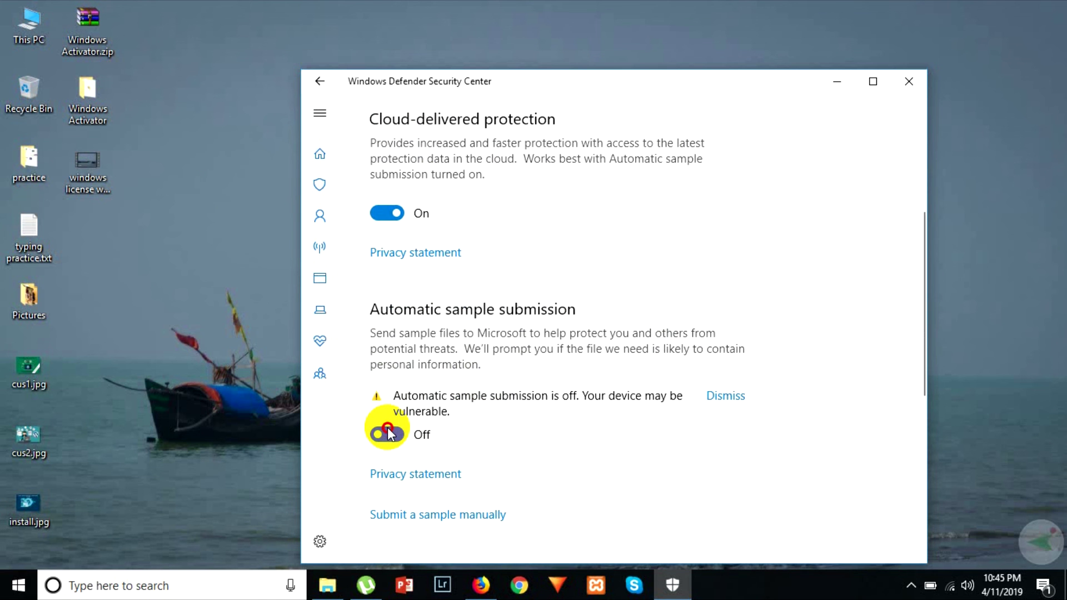
scroll(634, 346, down, 5)
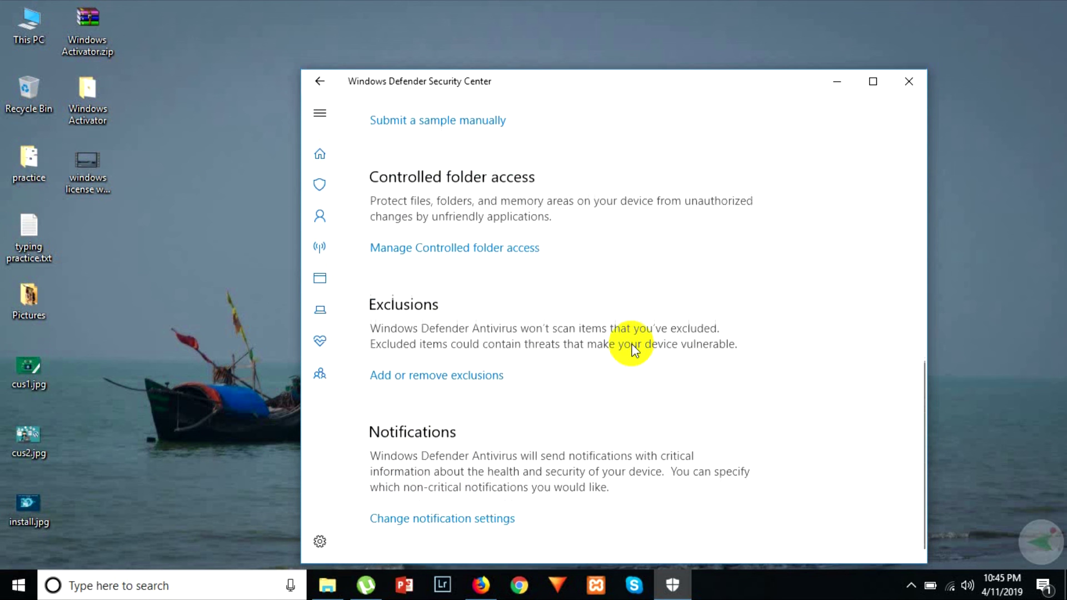
click(907, 82)
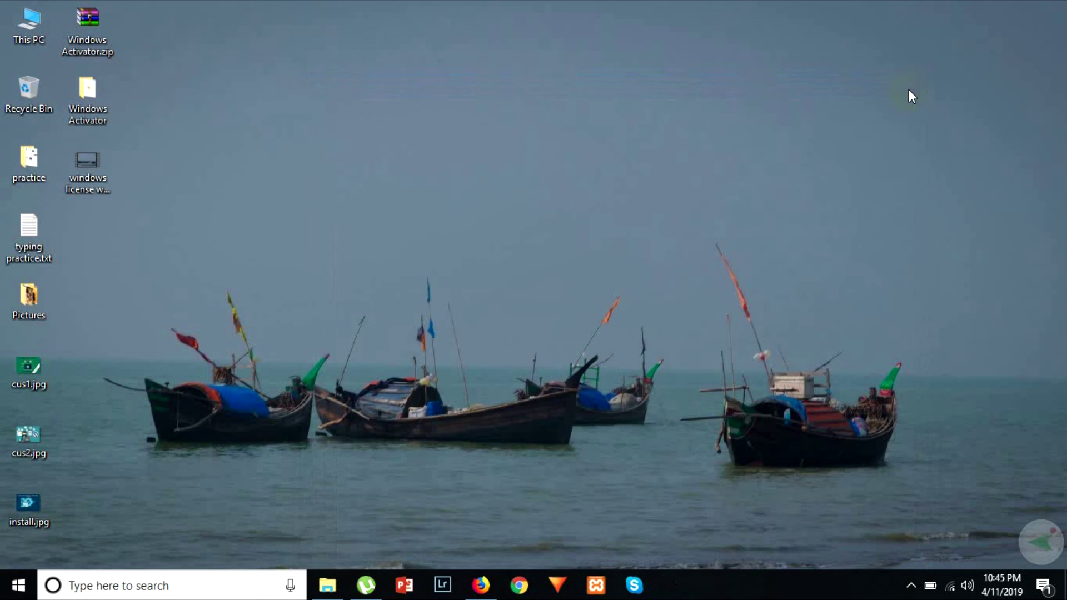